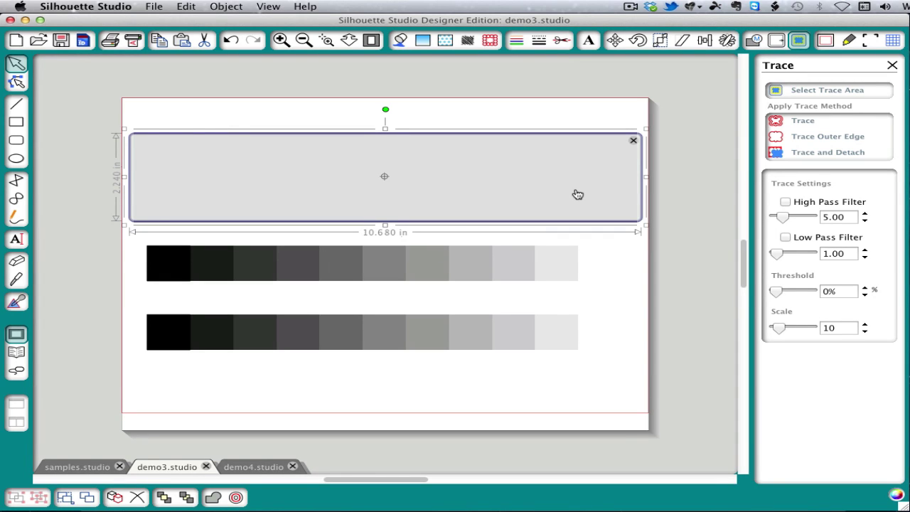
Step: Move the trace area onto the top gray swatch row, raise the threshold to 94%, then go to demo4
drag(577, 194, 579, 277)
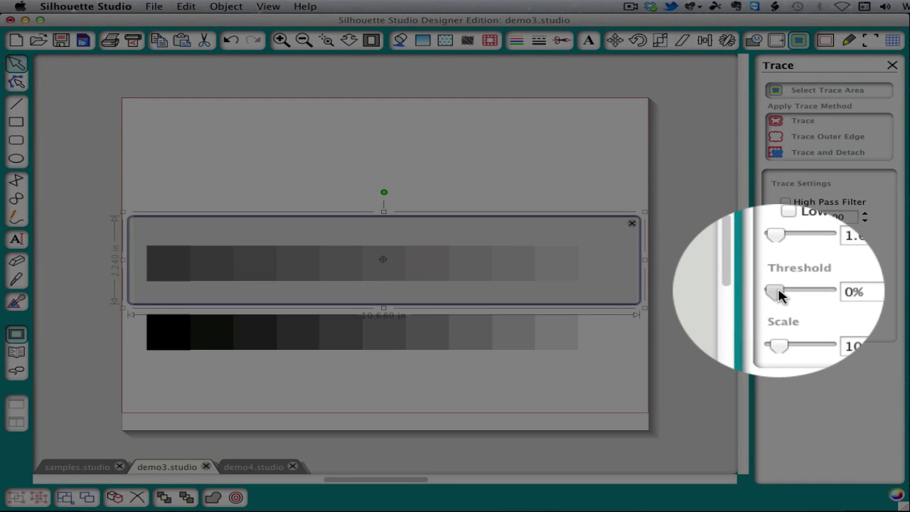
mouse_move(778, 293)
mouse_down()
mouse_move(818, 300)
mouse_move(775, 299)
mouse_move(807, 298)
mouse_up()
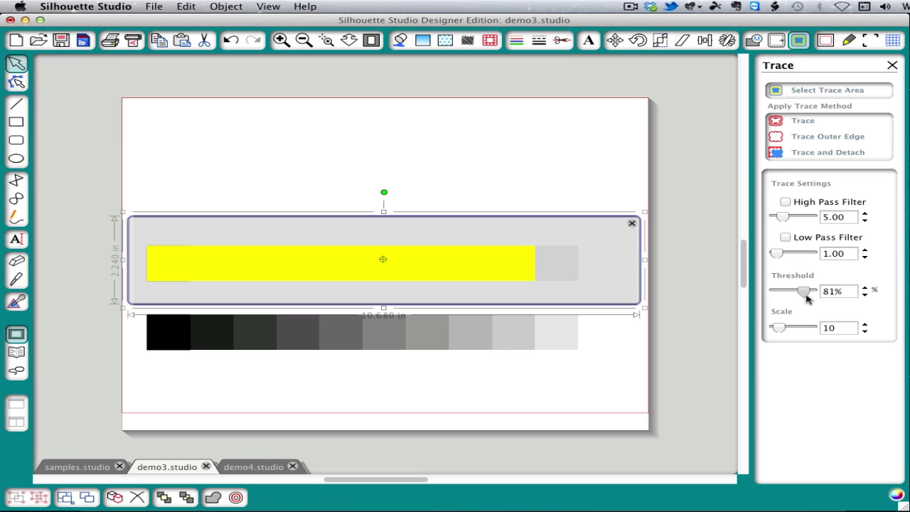
drag(807, 299, 812, 298)
click(277, 468)
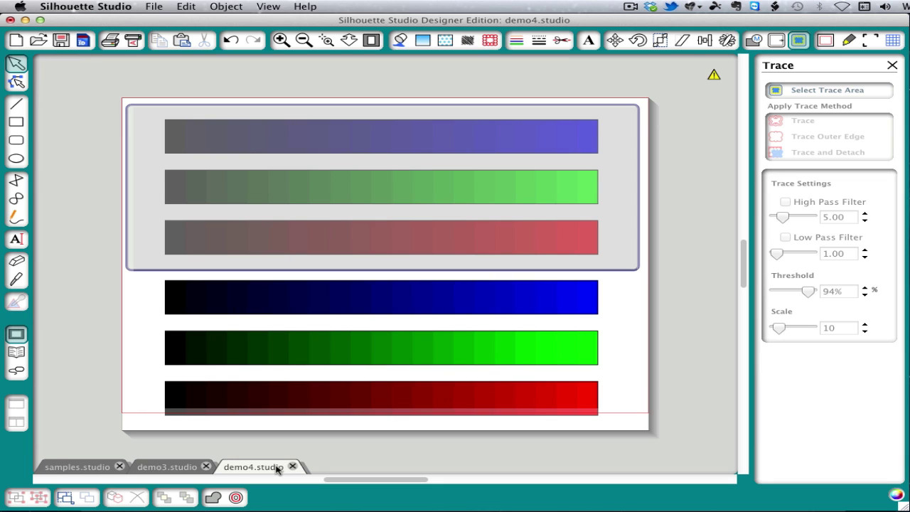
Step: Lower the trace threshold on the demo4 gradient bars to 35%
mouse_move(807, 291)
mouse_down()
mouse_move(776, 297)
mouse_move(792, 299)
mouse_up()
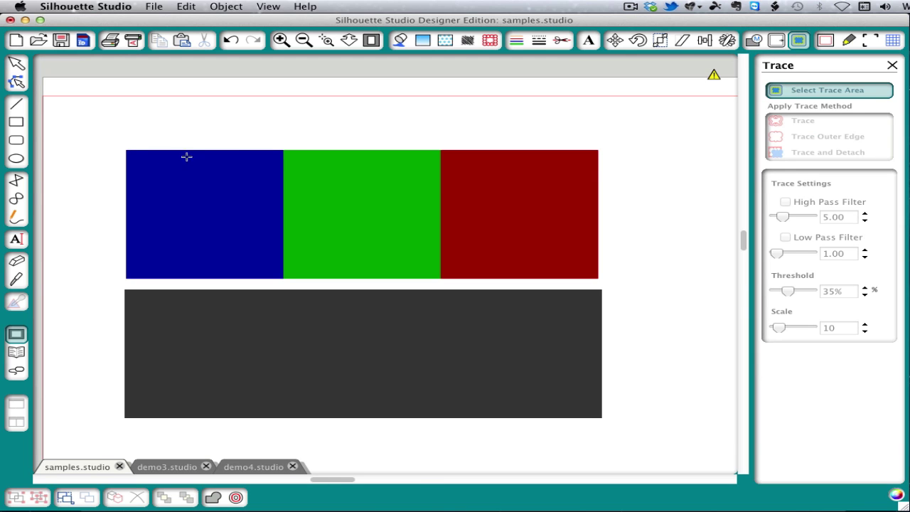
Step: Preview a trace of the colour blocks with High Pass Filter off at 33% threshold, then clear it
mouse_move(94, 133)
mouse_down()
mouse_move(325, 270)
mouse_move(346, 269)
mouse_move(508, 381)
mouse_move(642, 442)
mouse_up()
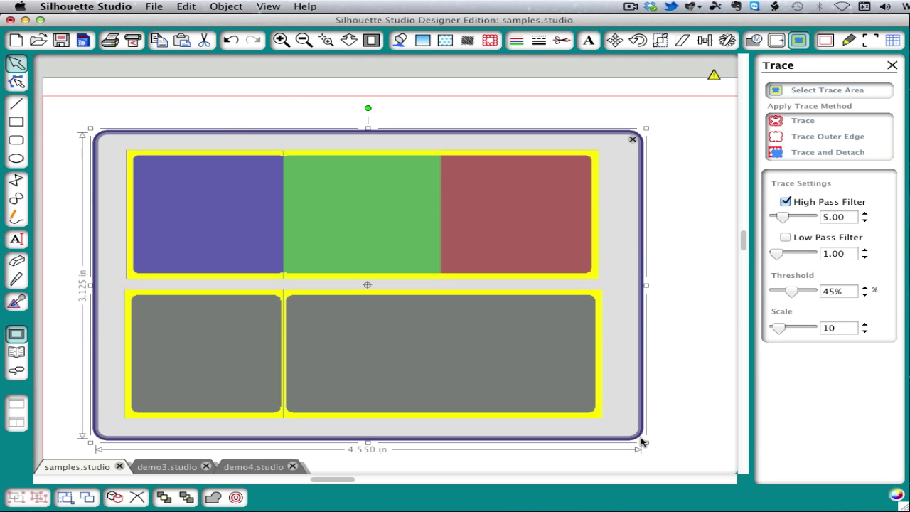
click(786, 203)
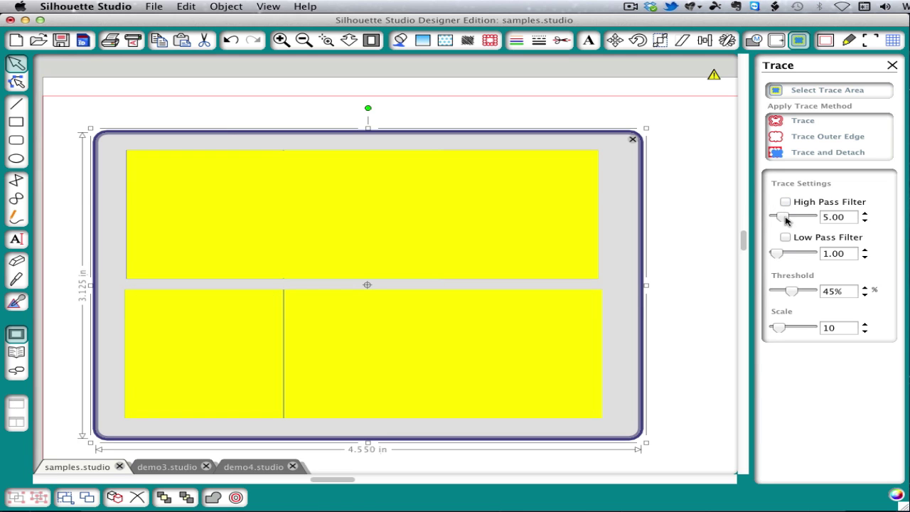
mouse_move(793, 294)
mouse_down()
mouse_move(777, 293)
mouse_move(785, 294)
mouse_up()
click(632, 139)
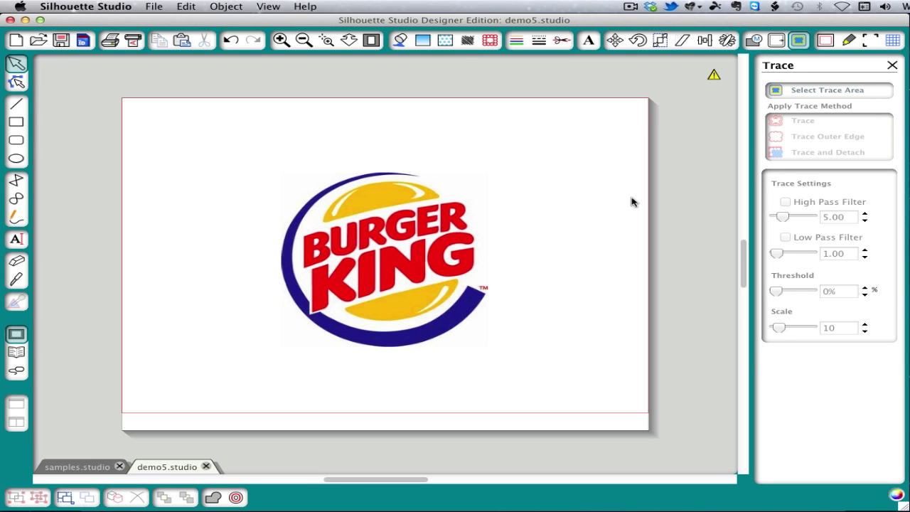
Step: Trace the Burger King logo at 63% threshold with High Pass Filter off, and move the original image aside
click(785, 93)
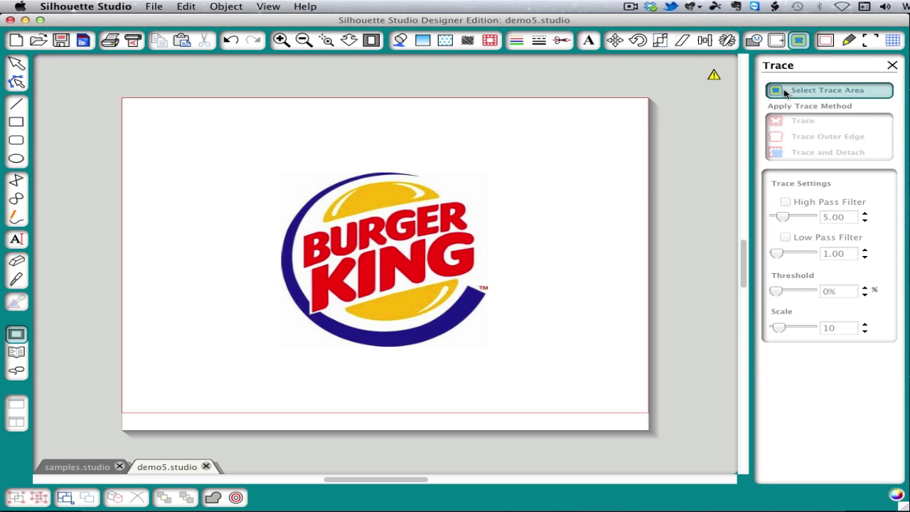
drag(256, 157, 521, 373)
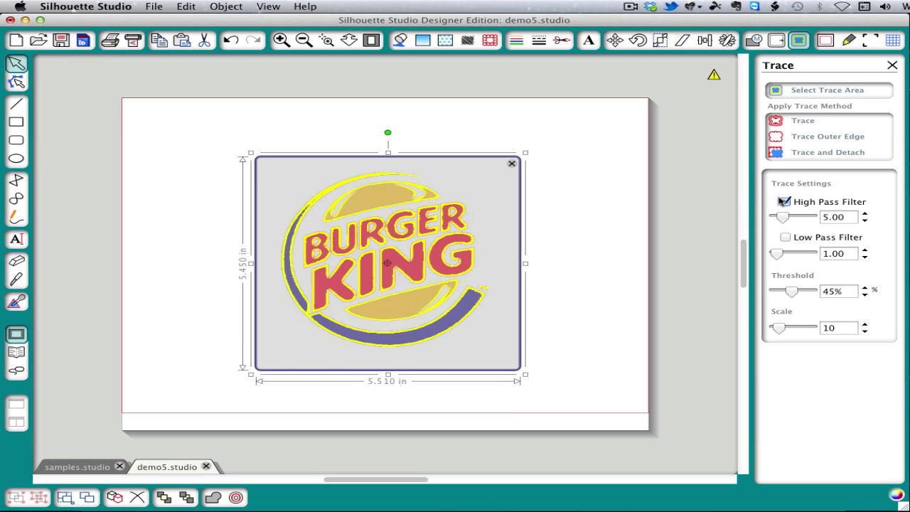
click(785, 202)
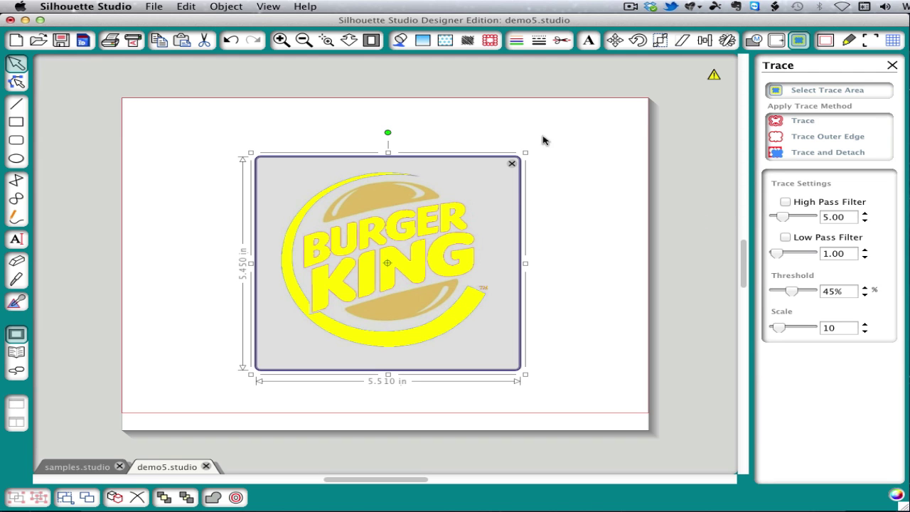
click(282, 41)
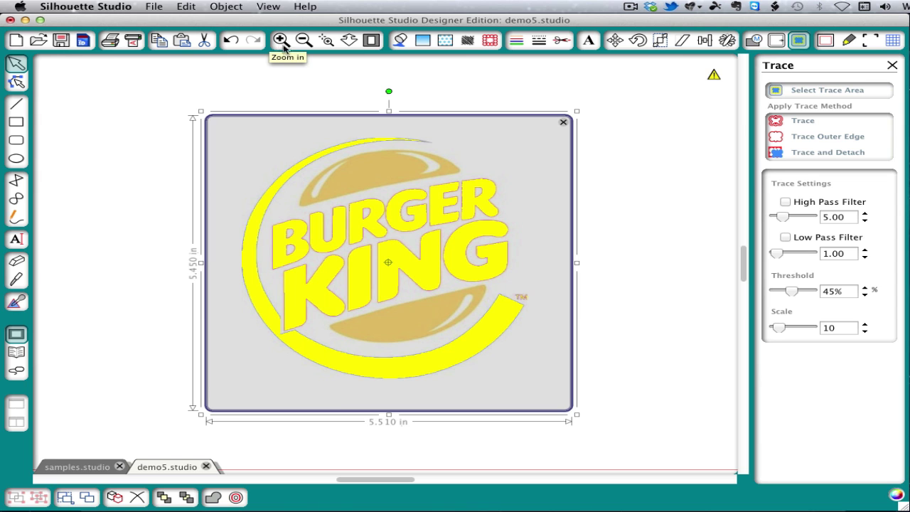
drag(793, 296, 797, 297)
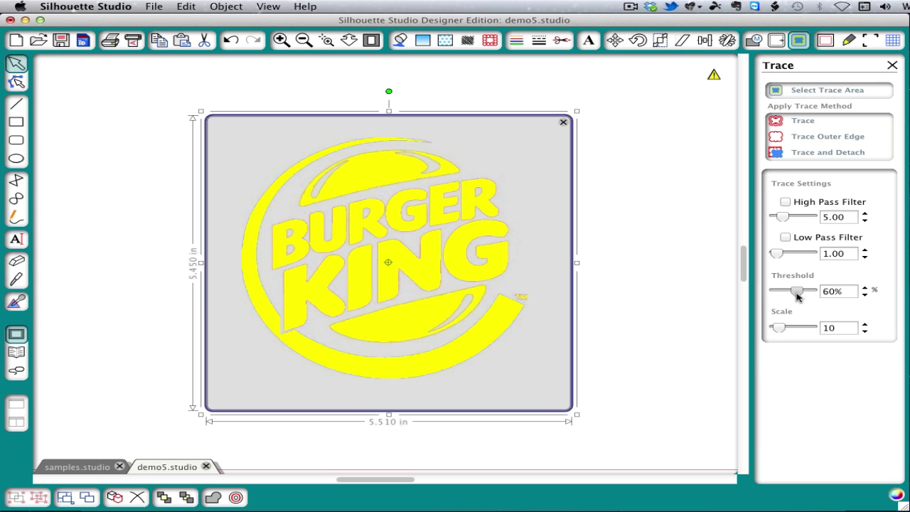
drag(797, 297, 798, 298)
click(797, 125)
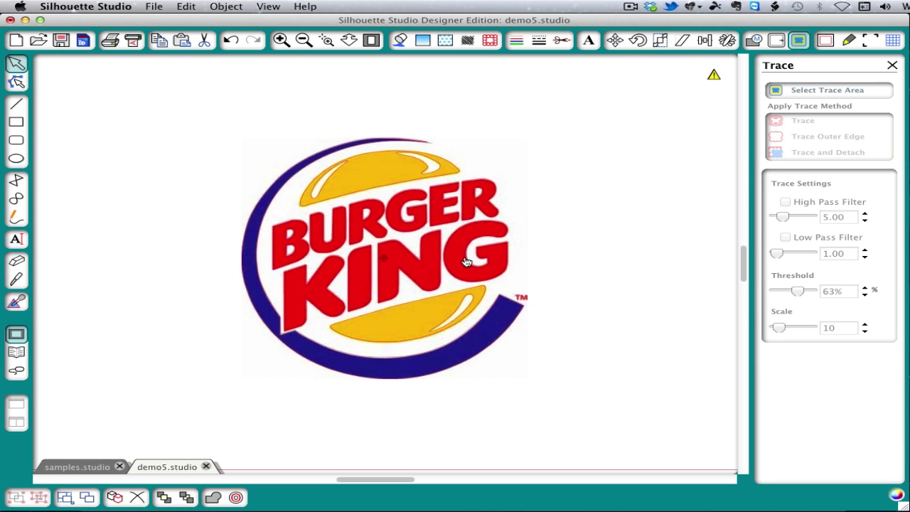
mouse_move(469, 258)
mouse_down()
mouse_move(657, 313)
mouse_move(764, 329)
mouse_move(758, 325)
mouse_up()
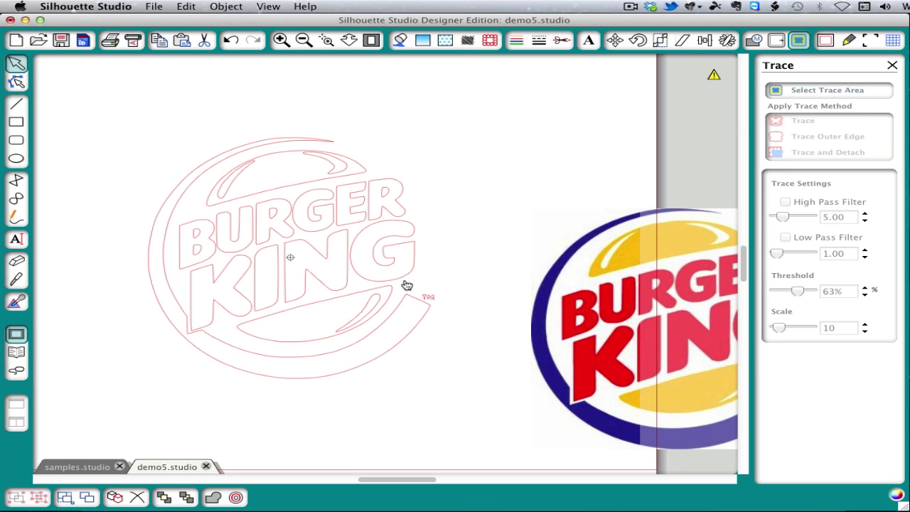
Step: Release the traced Burger King logo's compound path into separate pieces
click(408, 285)
click(233, 8)
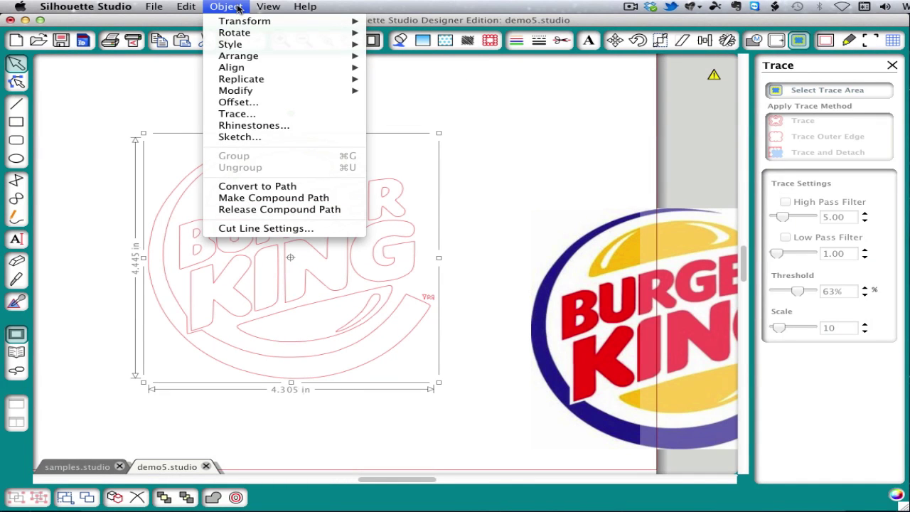
click(235, 7)
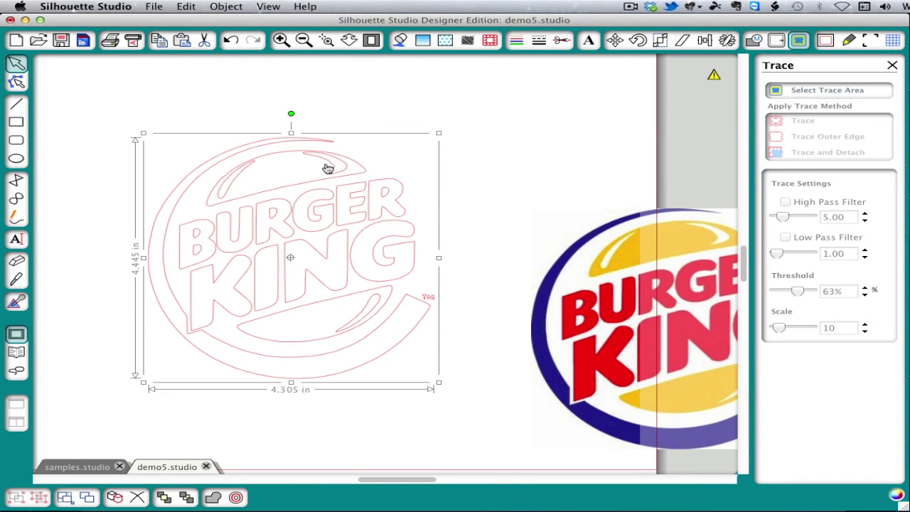
right_click(319, 209)
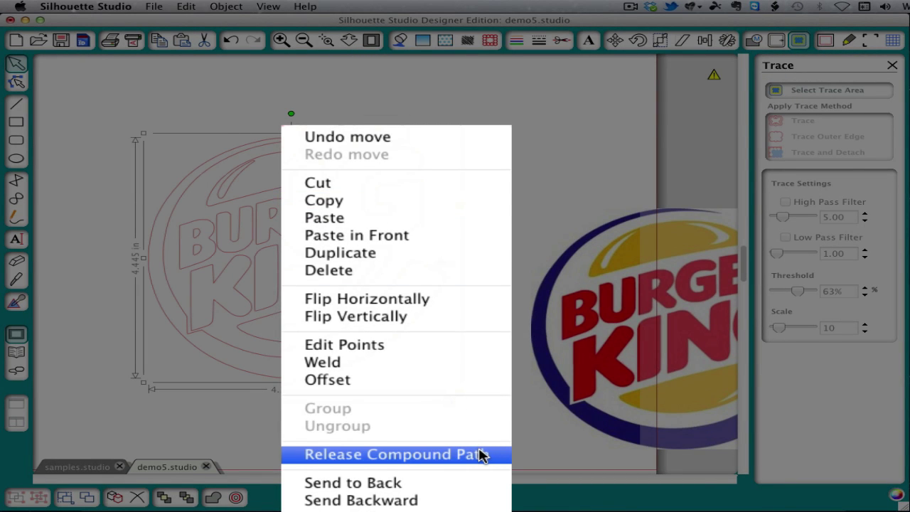
click(481, 455)
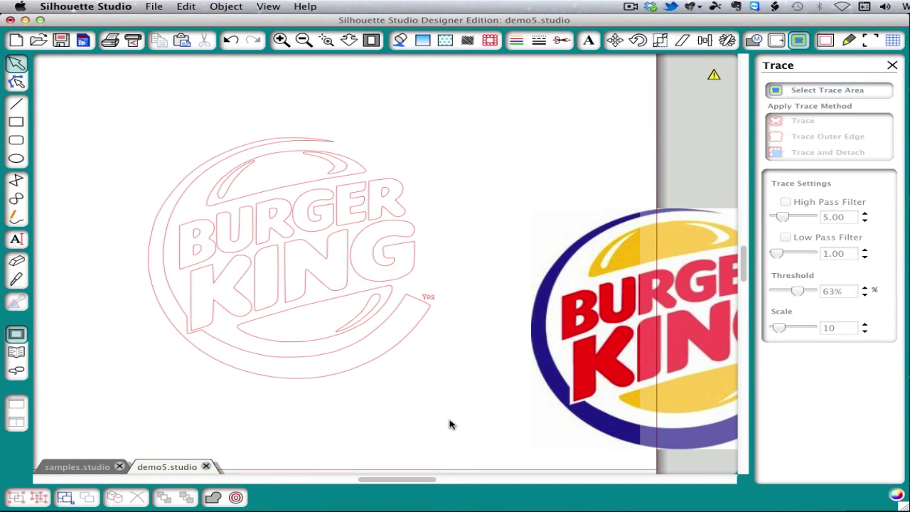
Step: Pull the letter G and outer ring apart, then undo those moves
drag(414, 275, 457, 272)
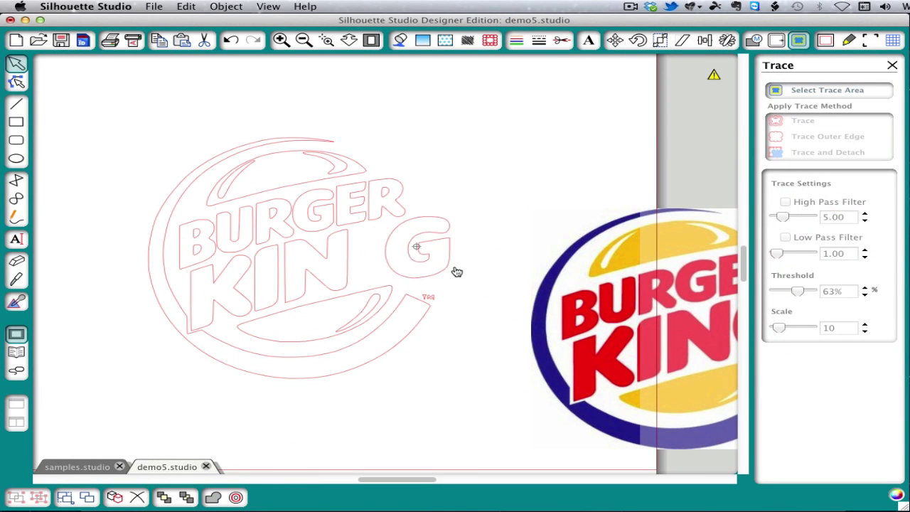
drag(384, 324, 360, 367)
click(358, 366)
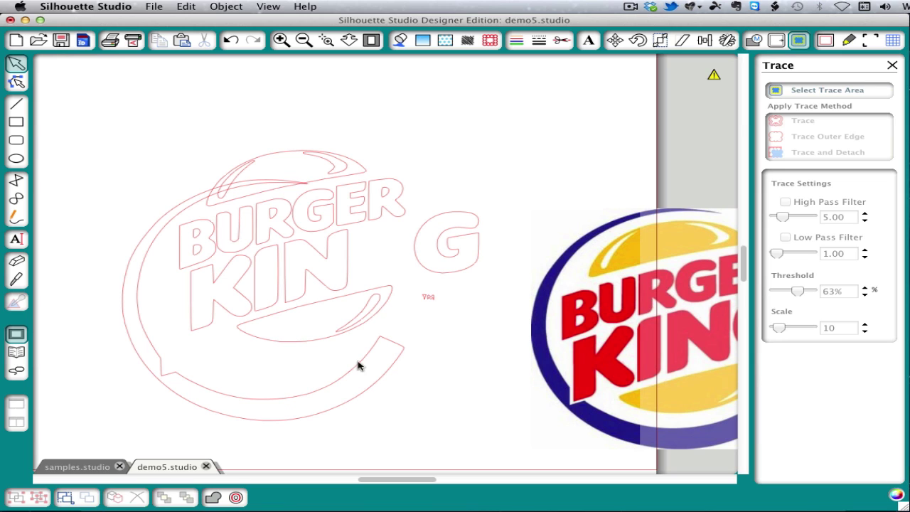
click(236, 44)
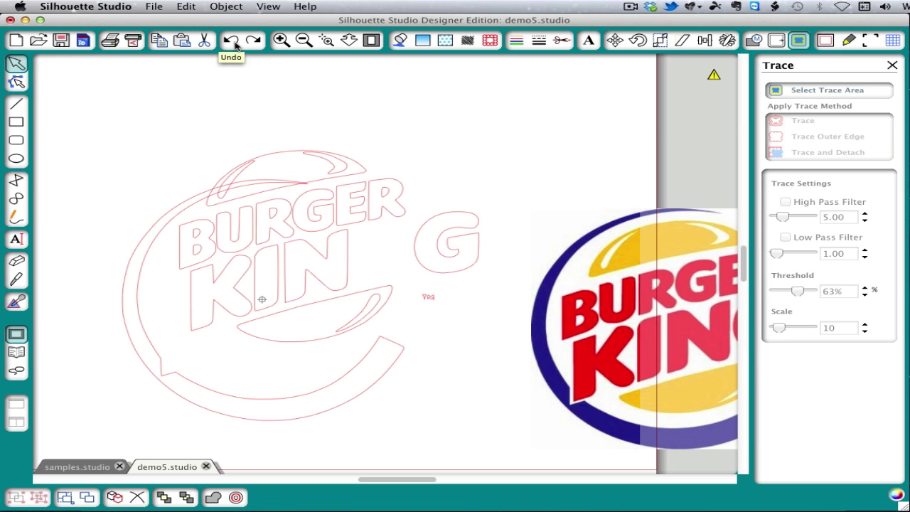
click(232, 41)
click(231, 41)
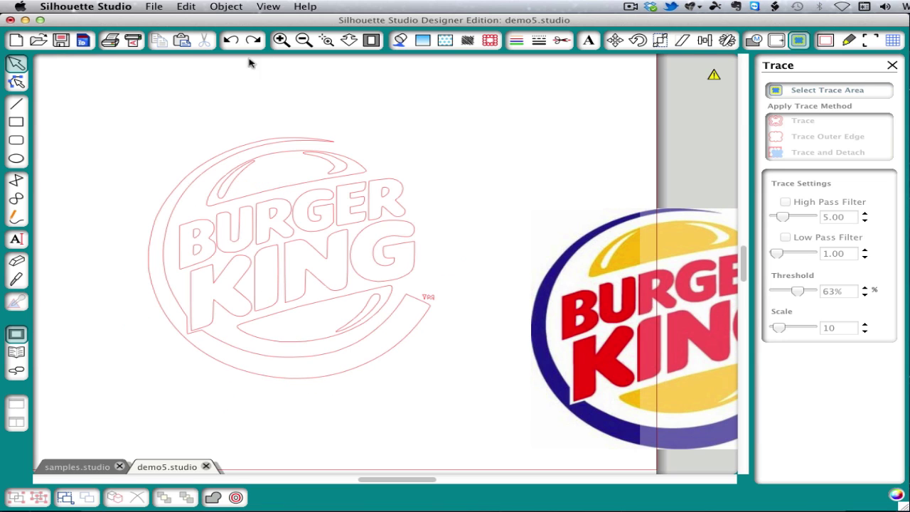
Step: Fill the detached G outline with red
click(411, 226)
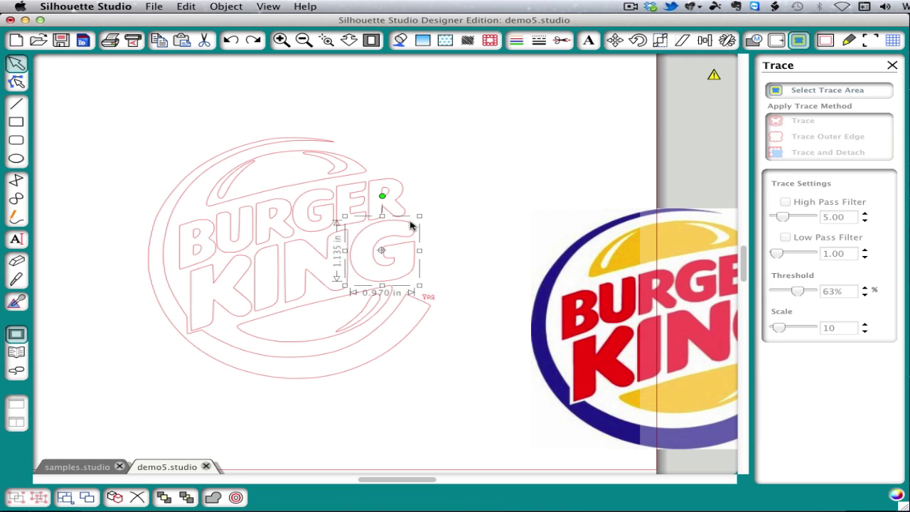
click(401, 41)
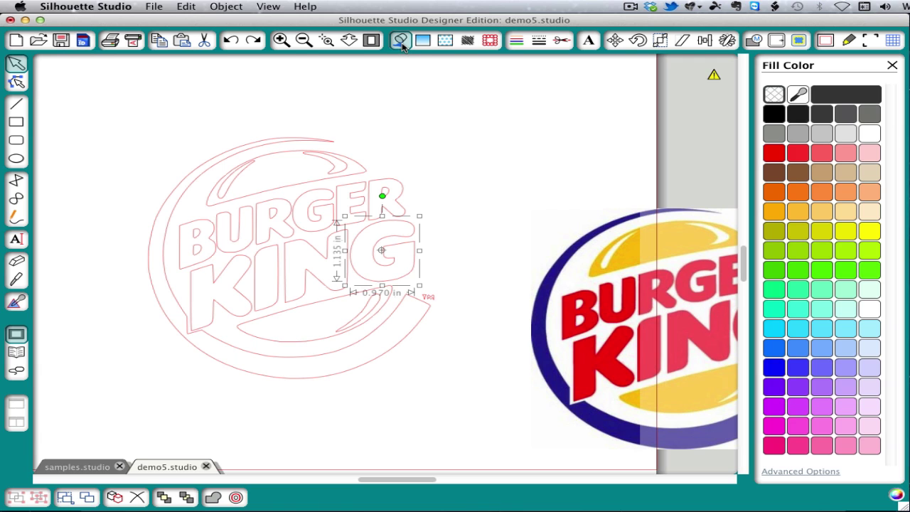
click(774, 154)
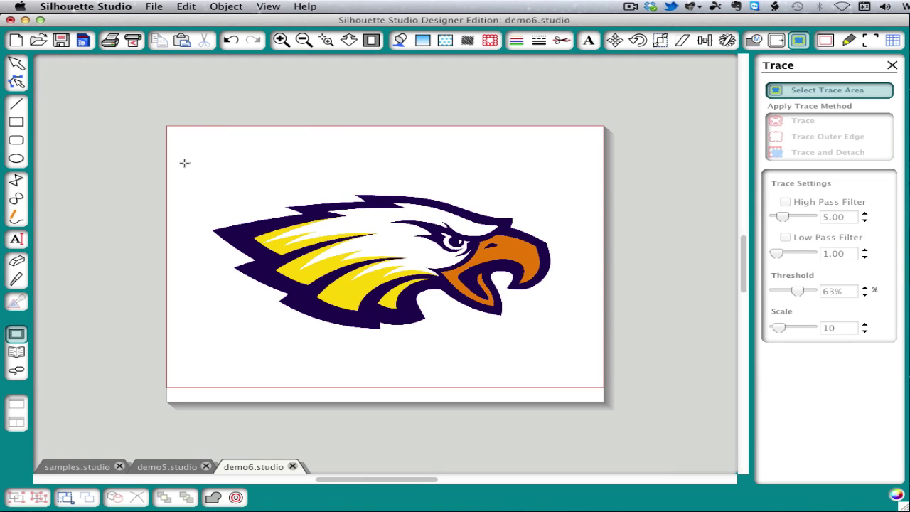
Step: Trace the eagle at 10% threshold with High Pass Filter off, move the image aside, then remove the outline
mouse_move(183, 163)
mouse_down()
mouse_move(387, 255)
mouse_move(587, 363)
mouse_up()
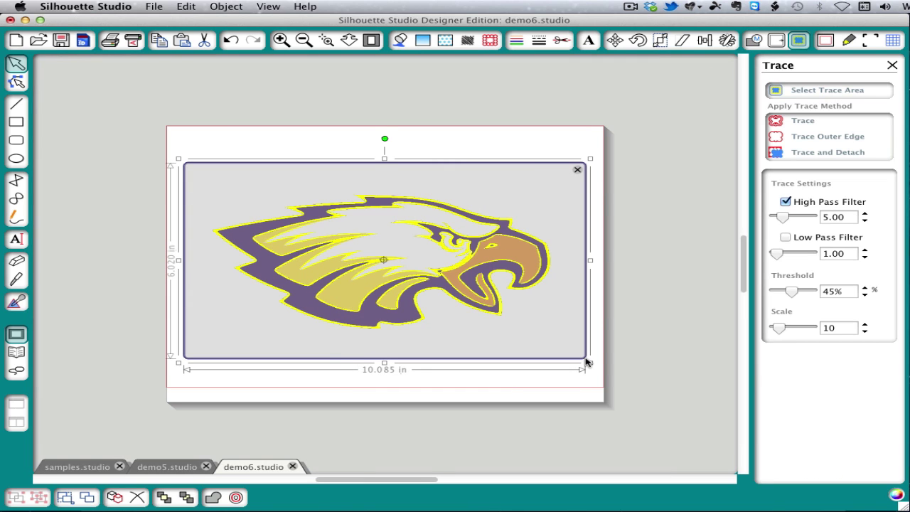
click(785, 202)
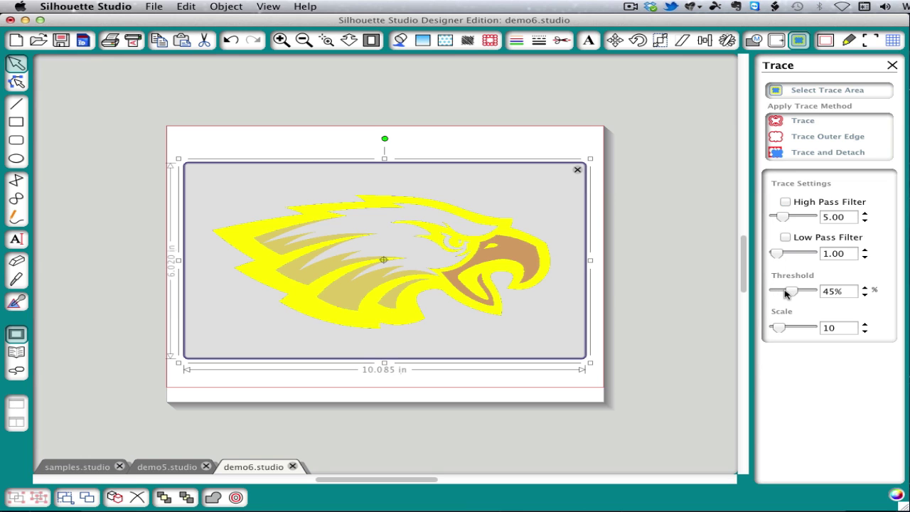
drag(786, 293, 781, 292)
click(801, 122)
mouse_move(500, 243)
mouse_down()
mouse_move(616, 200)
mouse_move(590, 175)
mouse_move(444, 124)
mouse_move(403, 122)
mouse_up()
key(Escape)
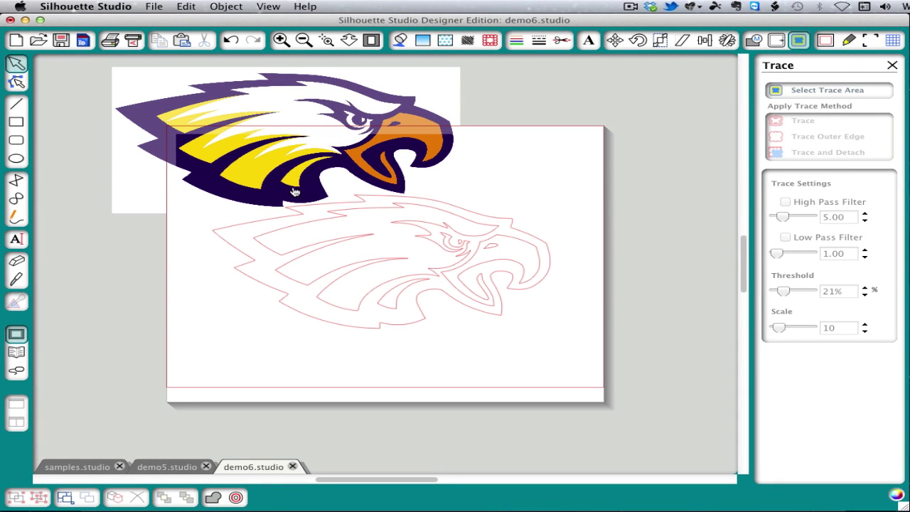
click(365, 208)
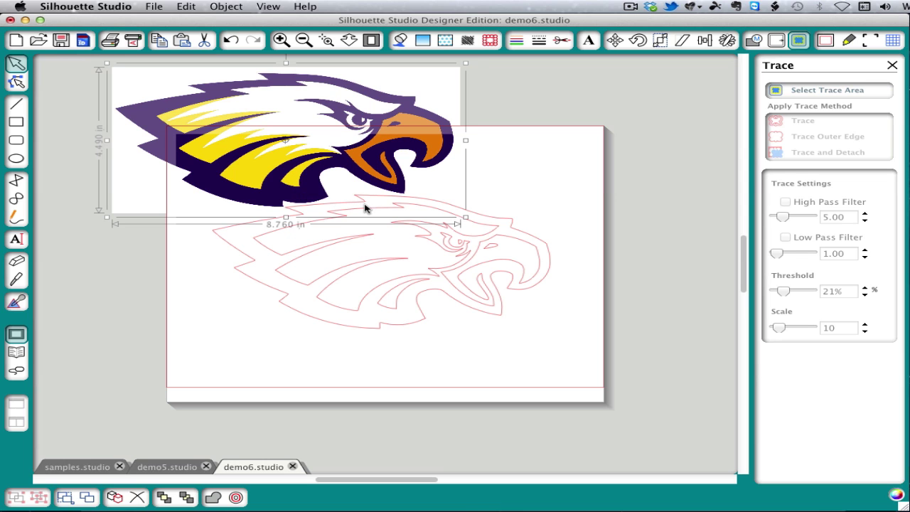
click(495, 243)
key(super+z)
key(super+z)
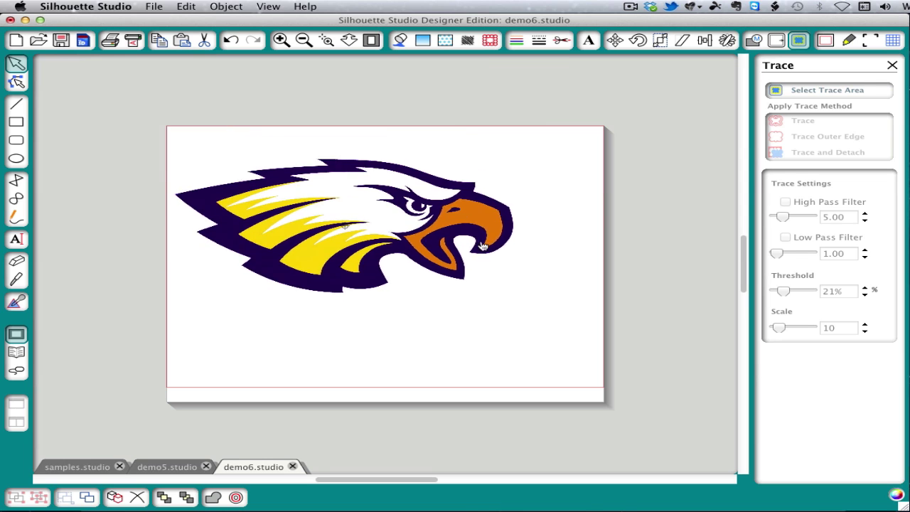
Step: Re-mark the eagle, try thresholds of 65% and 44%, then discard the trace area
click(791, 92)
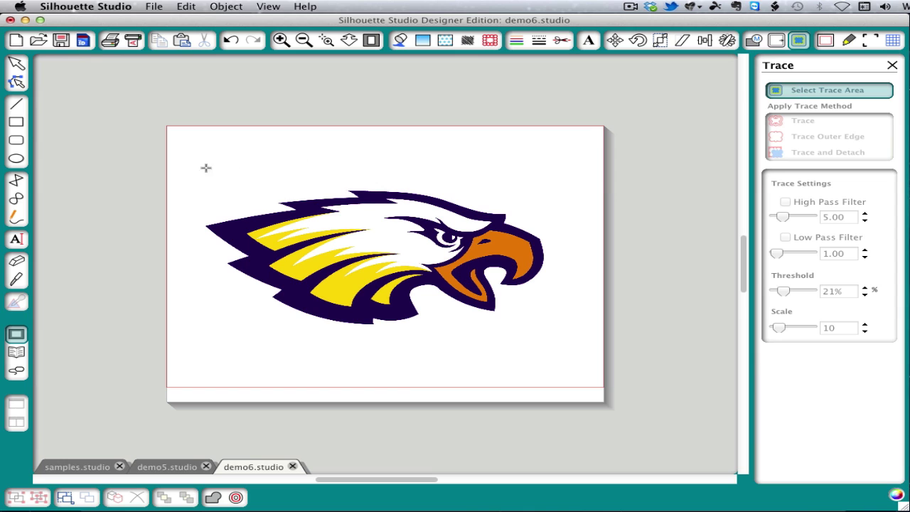
drag(180, 170, 558, 343)
drag(783, 291, 801, 293)
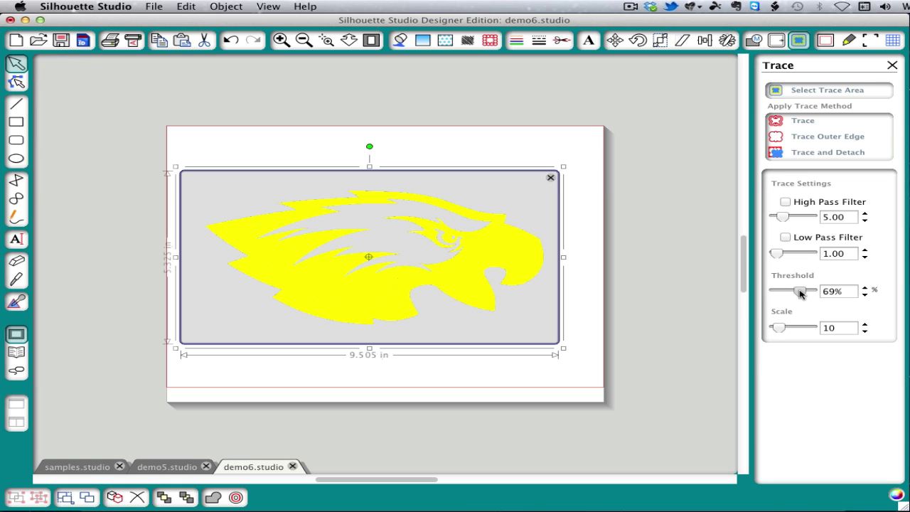
drag(801, 293, 790, 295)
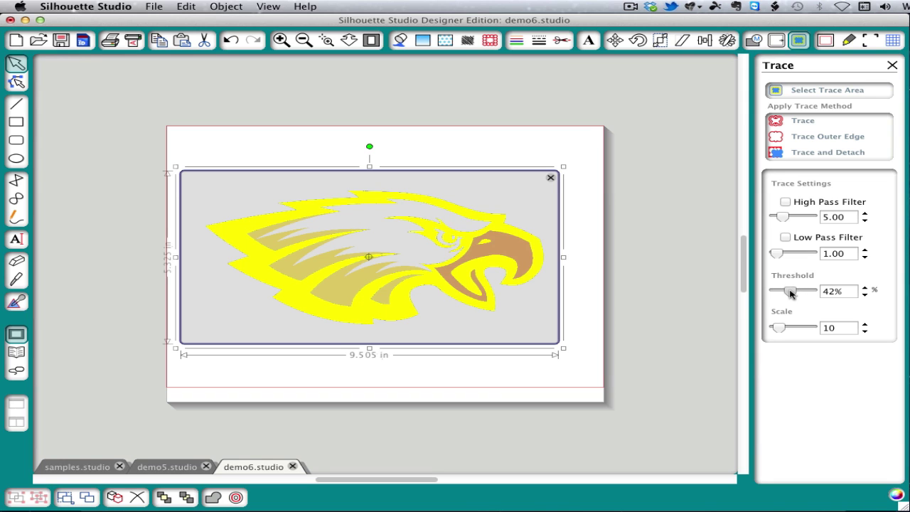
click(550, 178)
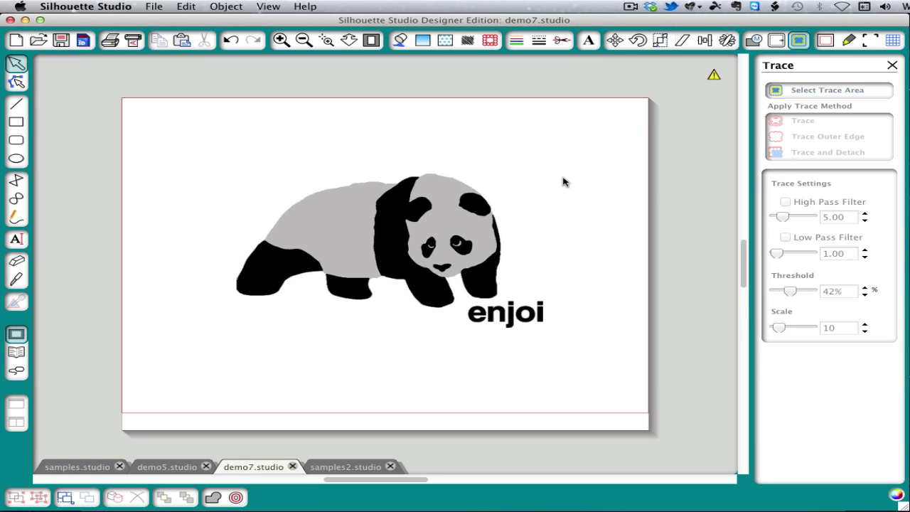
Step: Trace the panda at 69% threshold and move the outlines to the page's upper left
click(795, 91)
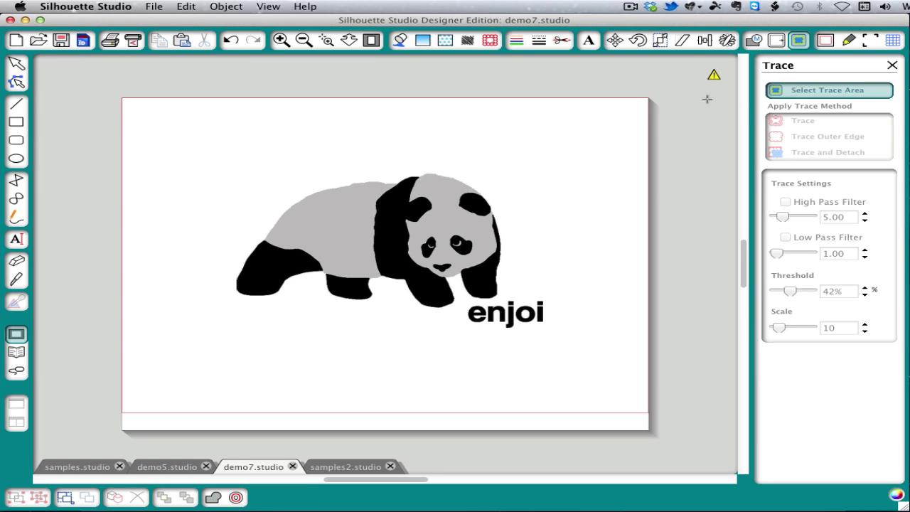
mouse_move(191, 139)
mouse_down()
mouse_move(319, 189)
mouse_move(565, 348)
mouse_up()
drag(790, 292, 793, 292)
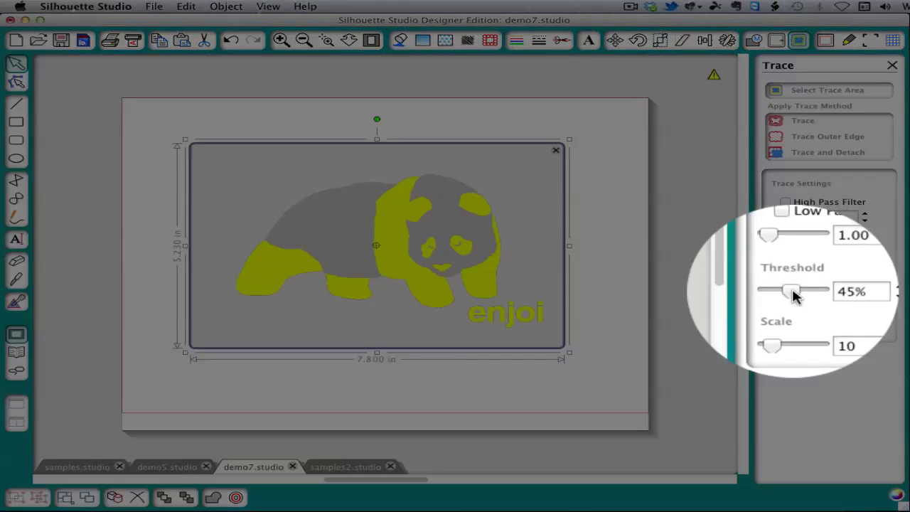
mouse_move(794, 296)
mouse_down()
mouse_move(807, 297)
mouse_move(789, 293)
mouse_move(797, 293)
mouse_up()
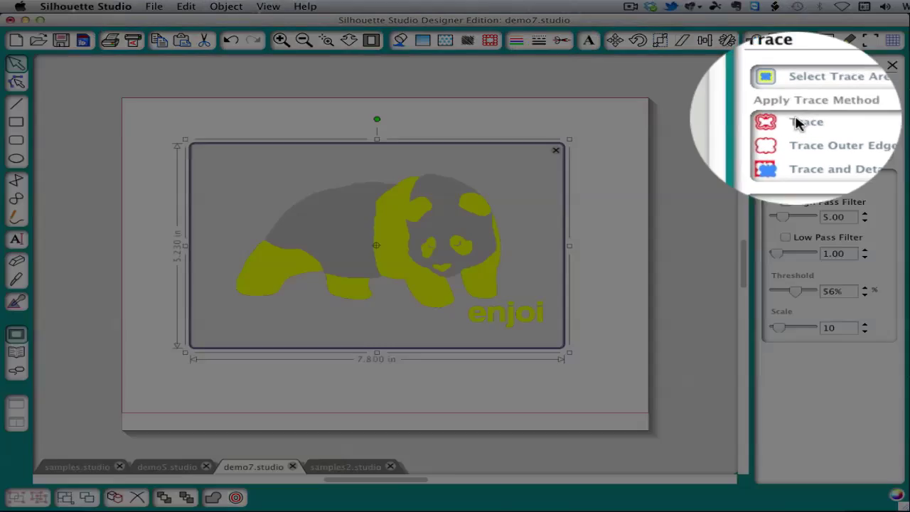
click(797, 122)
mouse_move(391, 237)
mouse_down()
mouse_move(380, 294)
mouse_move(401, 344)
mouse_move(469, 329)
mouse_up()
click(407, 256)
mouse_move(408, 256)
mouse_down()
mouse_move(209, 181)
mouse_move(218, 156)
mouse_up()
drag(397, 335, 367, 292)
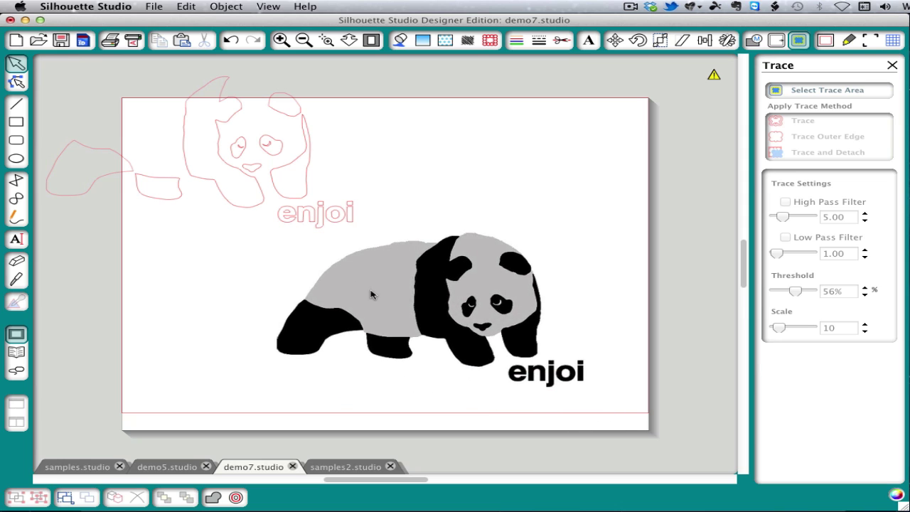
Step: Mark a new panda trace area with High Pass Filter off at 81% threshold
click(828, 90)
drag(241, 213, 609, 389)
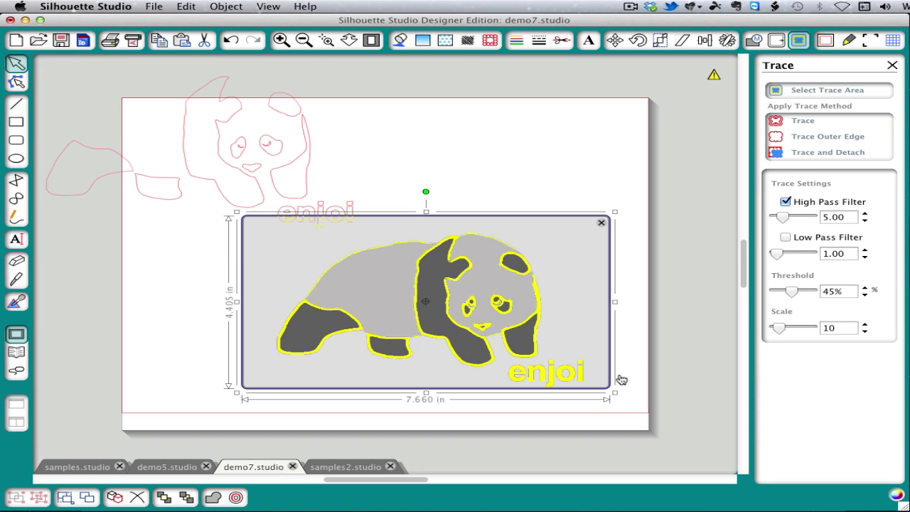
click(785, 202)
drag(792, 291, 808, 292)
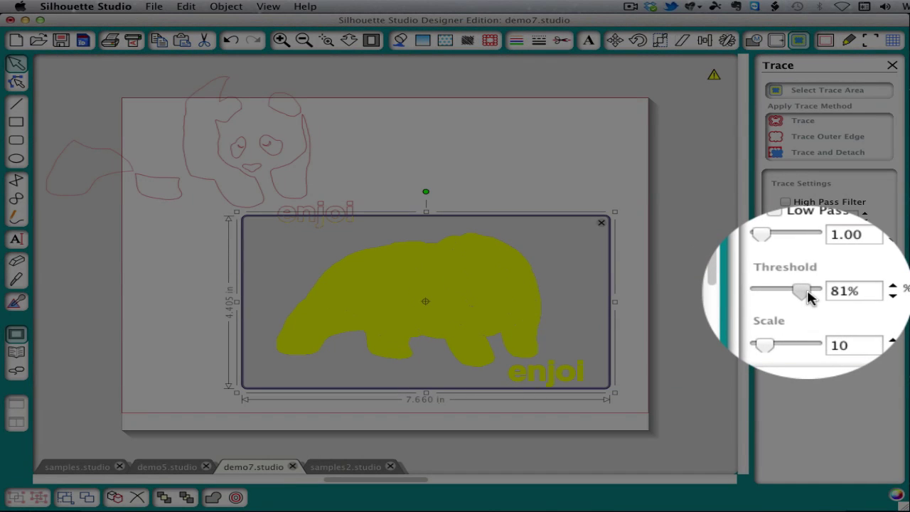
Step: Trace the panda silhouette, move the image aside, and fill the silhouette light grey
click(770, 124)
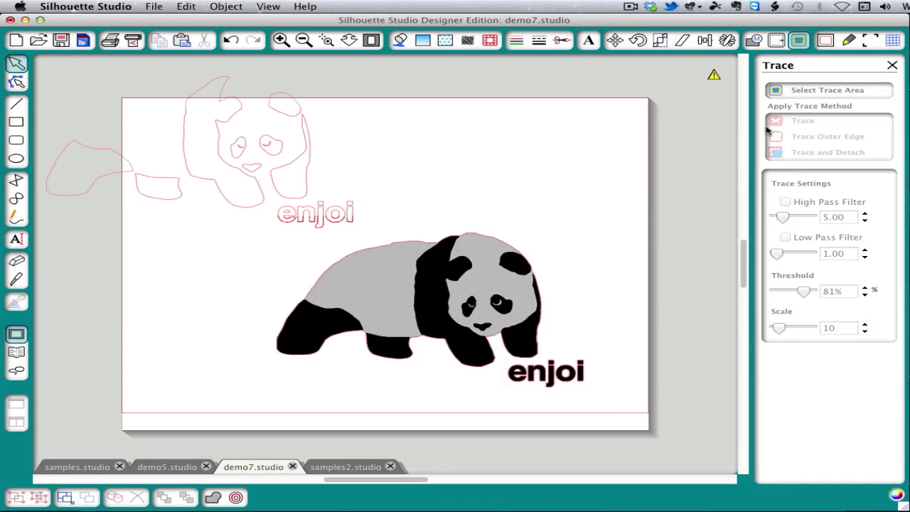
drag(516, 280, 732, 365)
click(532, 272)
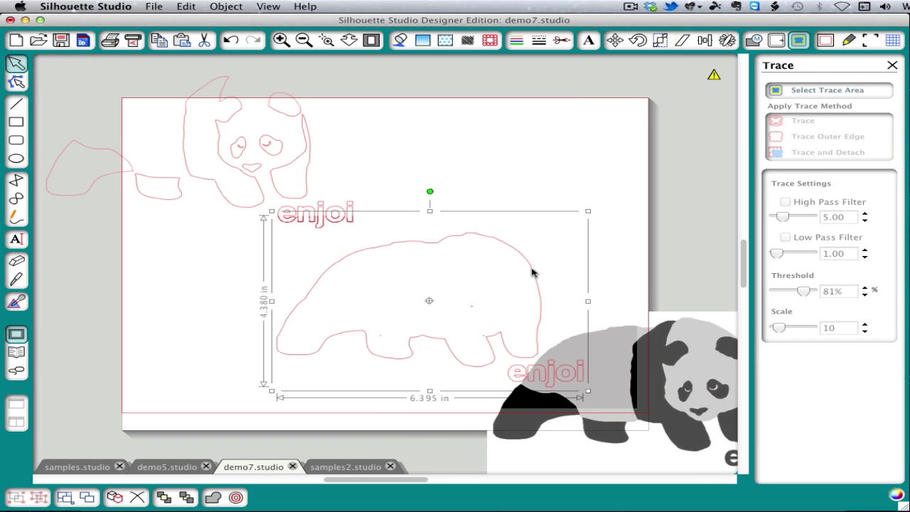
click(401, 40)
click(822, 135)
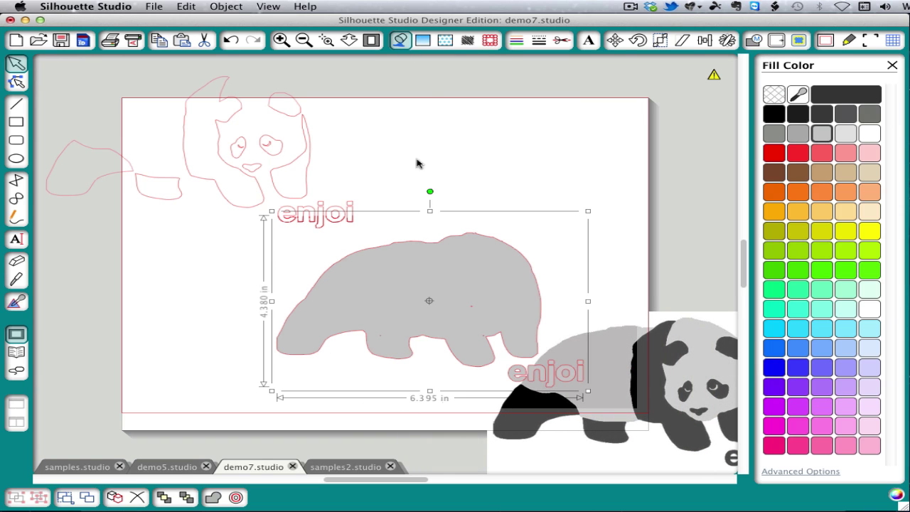
Step: Fill the detailed panda outlines black and place them over the grey silhouette
click(287, 164)
click(775, 115)
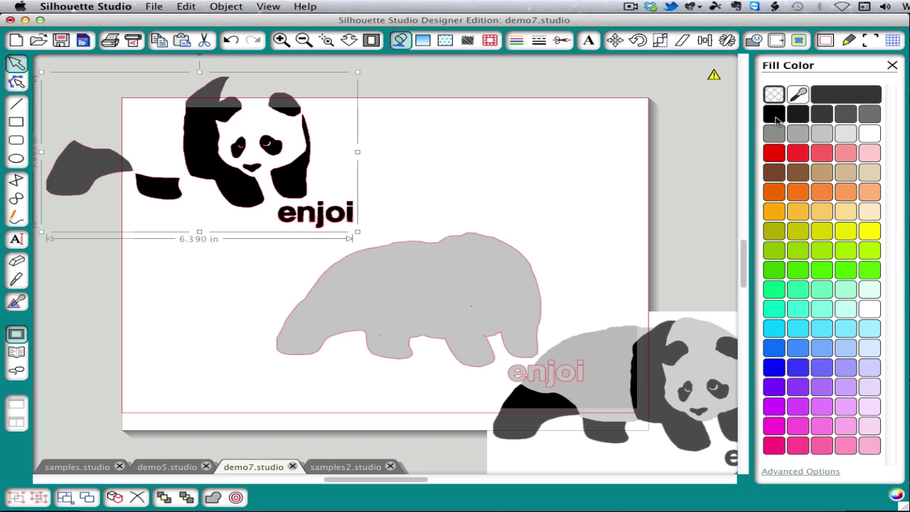
drag(299, 191, 529, 348)
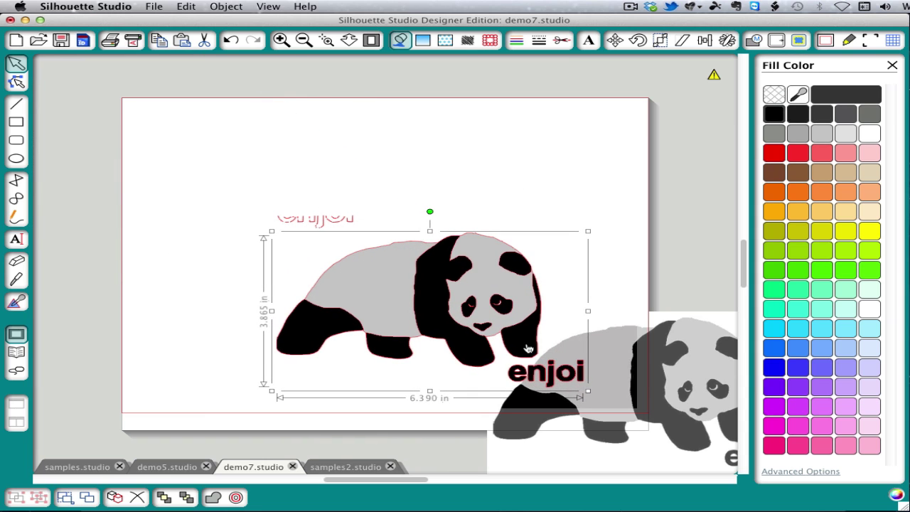